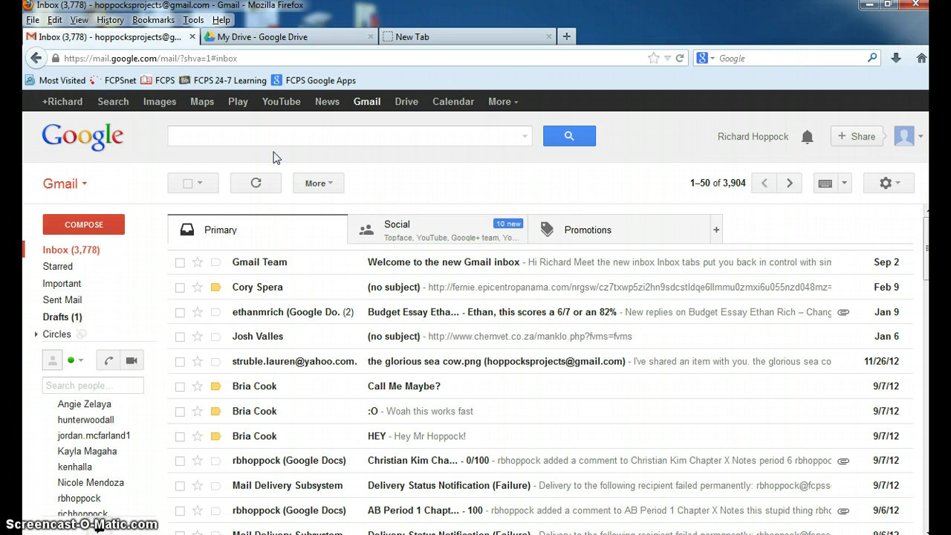
# Step: Open Google Drive in a new browser tab
pyautogui.click(392, 81)
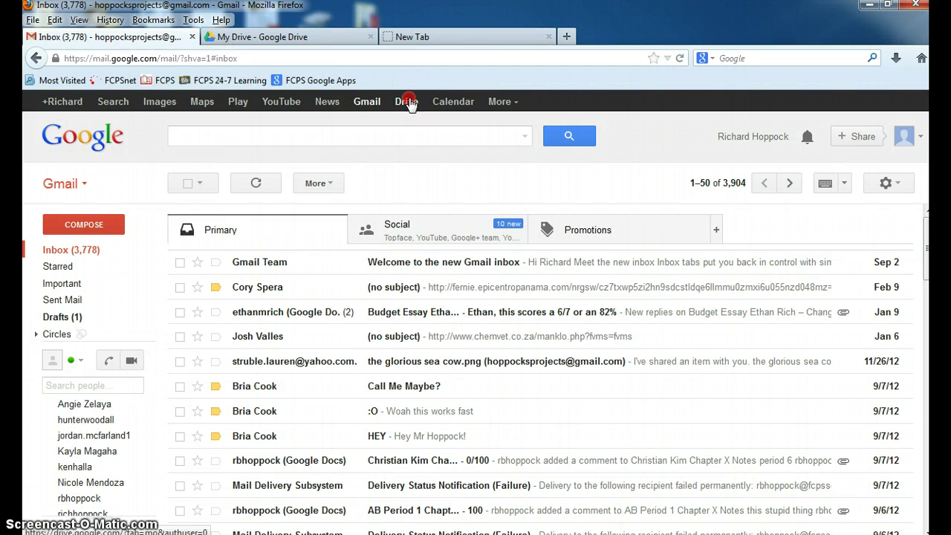
pyautogui.rightClick(410, 102)
pyautogui.click(437, 110)
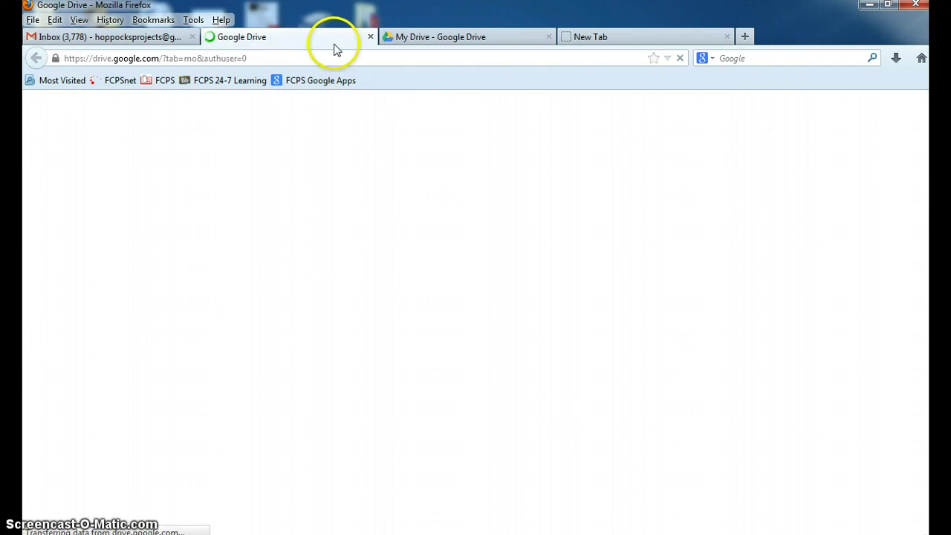
# Step: Create a new blank Google Doc from My Drive
pyautogui.click(333, 266)
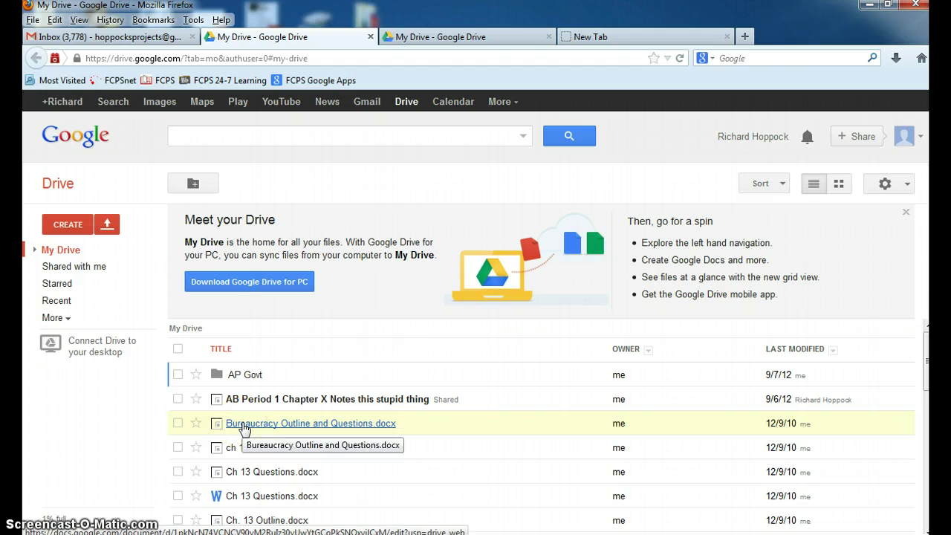
pyautogui.click(72, 225)
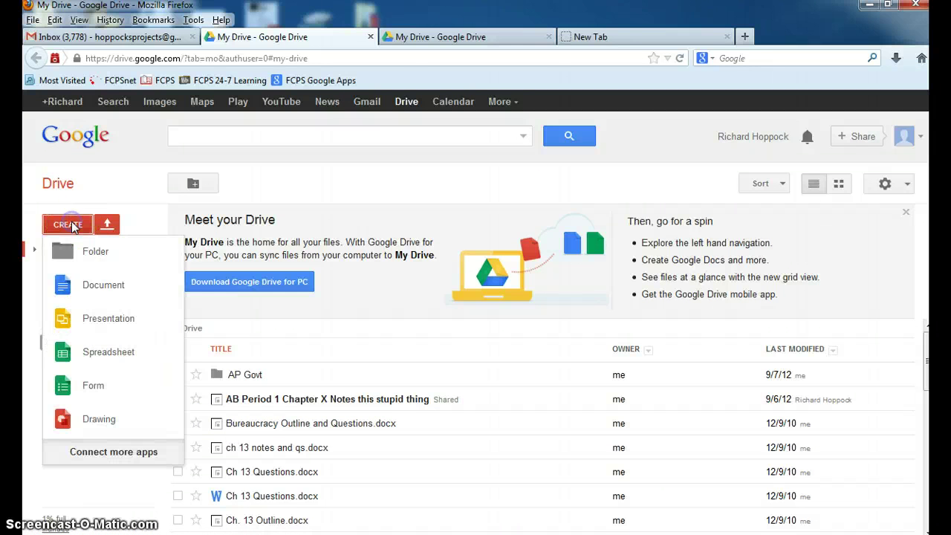
pyautogui.click(104, 286)
# Step: Rename the untitled document to 'My terrible Economics Literacy Project'
pyautogui.click(312, 277)
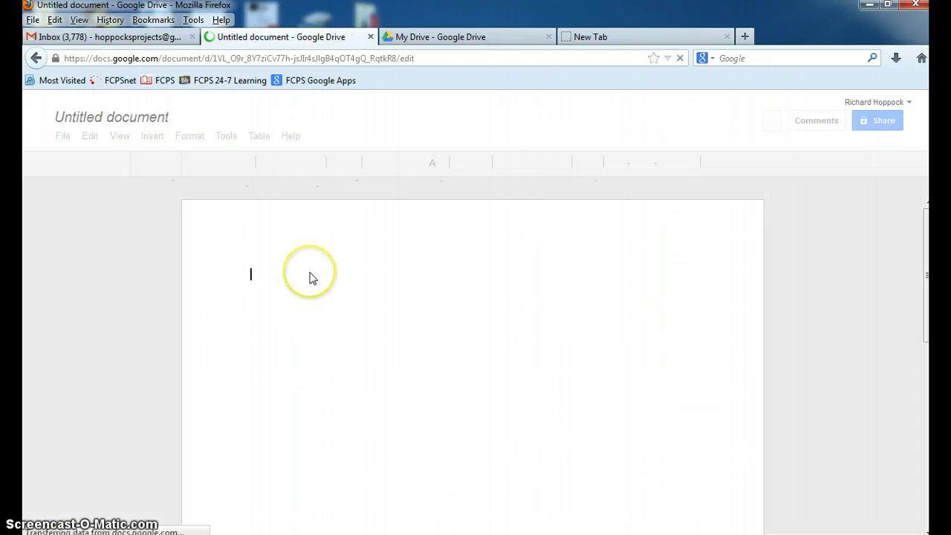
pyautogui.click(143, 119)
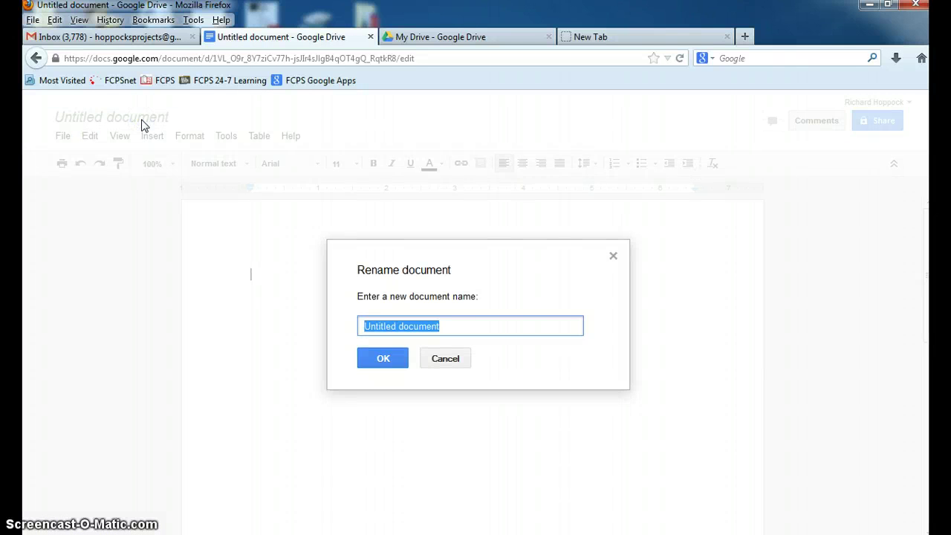
pyautogui.write('My terr')
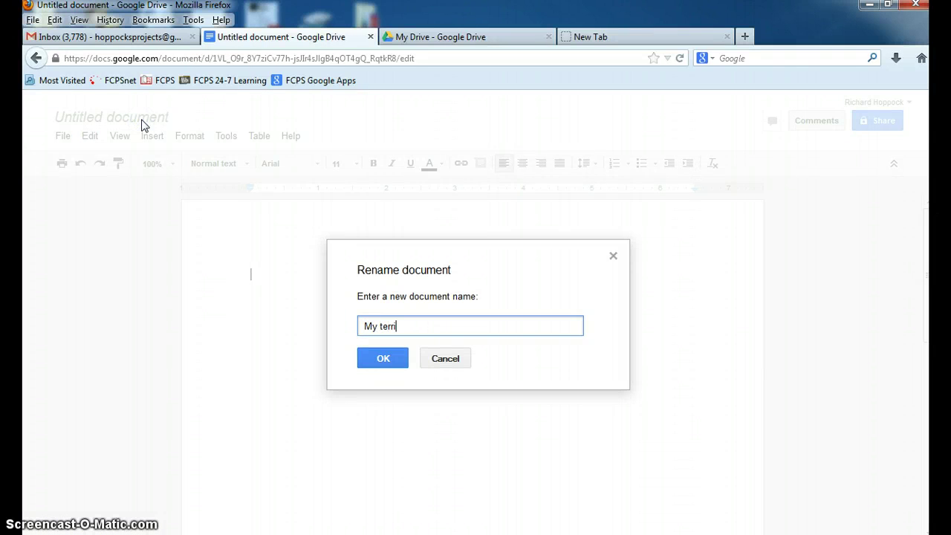
pyautogui.write('ible Economics Literac')
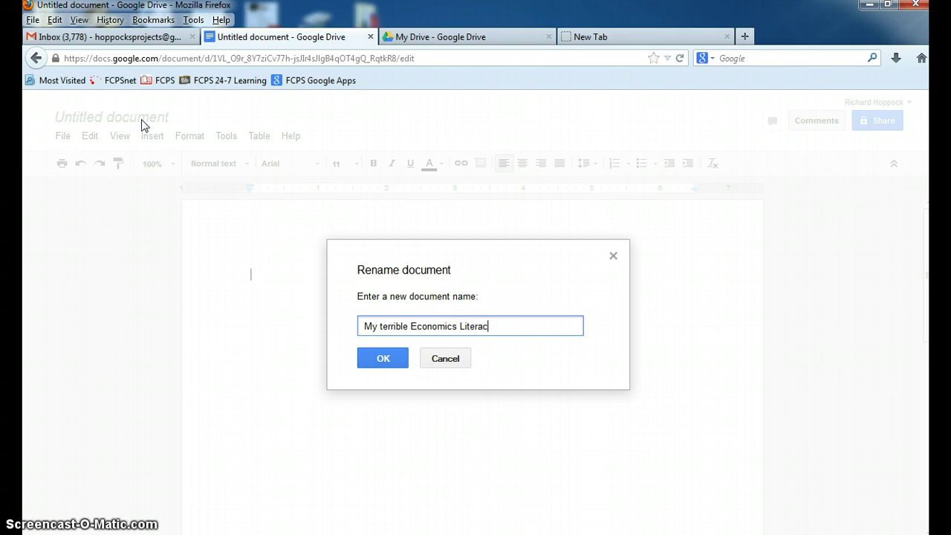
pyautogui.write('y Project')
pyautogui.press('Return')
# Step: Type three lines of placeholder text into the document body
pyautogui.click(244, 221)
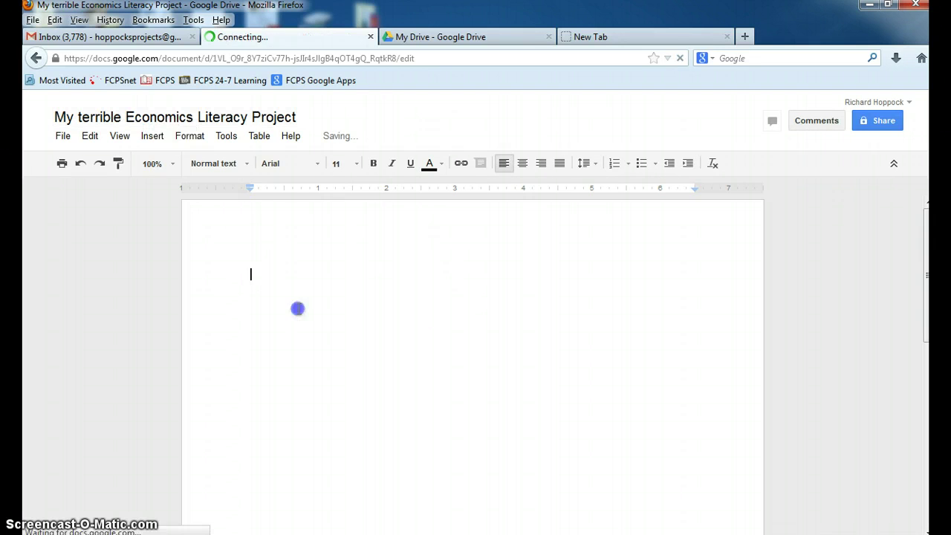
pyautogui.write('lkasdfljnf')
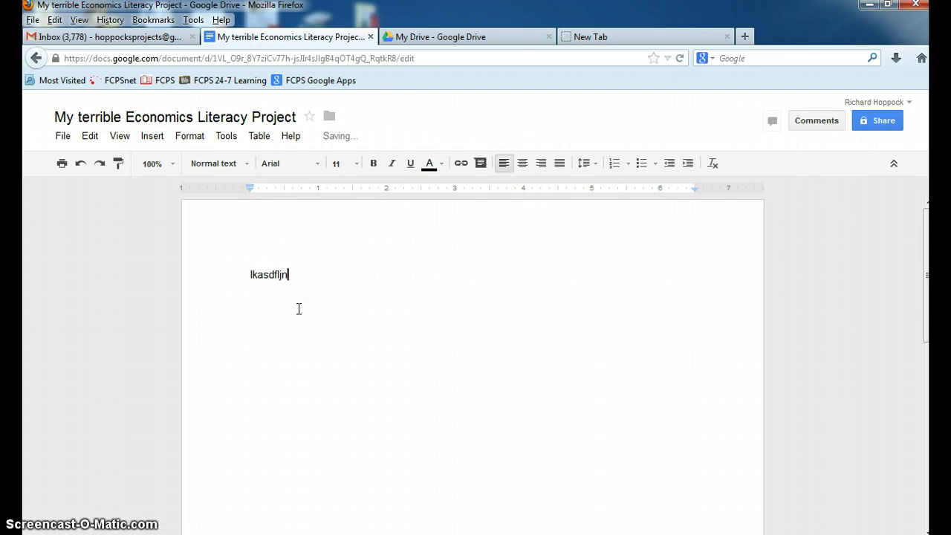
pyautogui.press('Return')
pyautogui.write('adsfjhasflkj')
pyautogui.press('Return')
pyautogui.write('asdfjkjasdfjl')
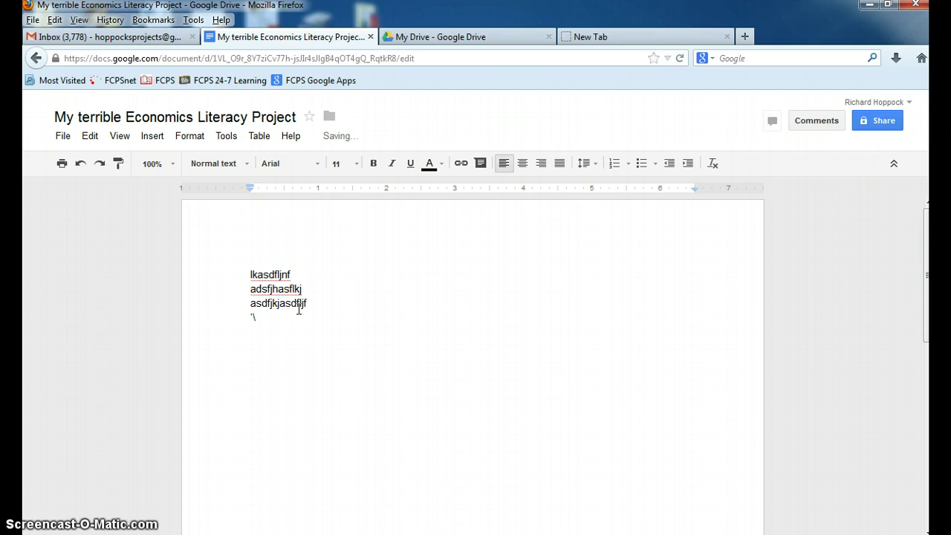
pyautogui.press('BackSpace')
pyautogui.press('BackSpace')
# Step: Back in My Drive, open the upload dialog for individual files
pyautogui.click(431, 34)
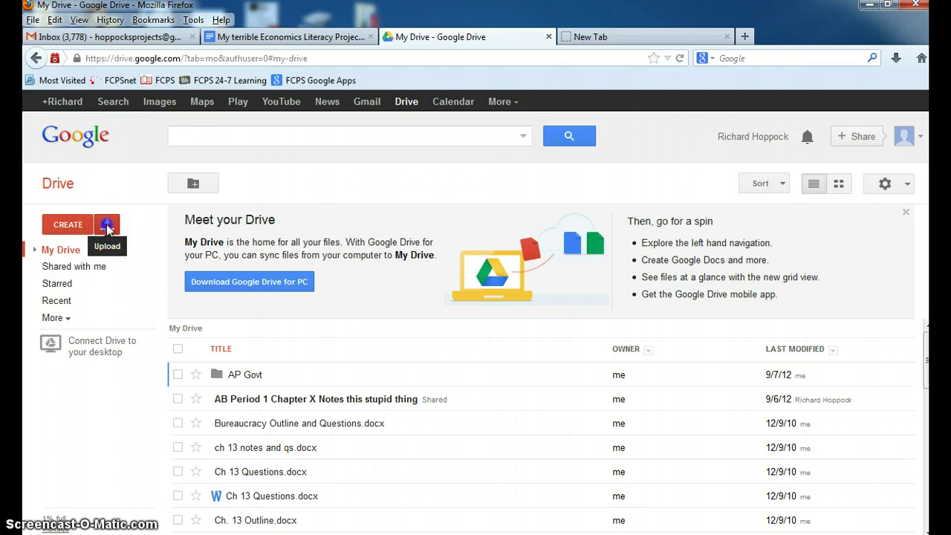
pyautogui.click(108, 226)
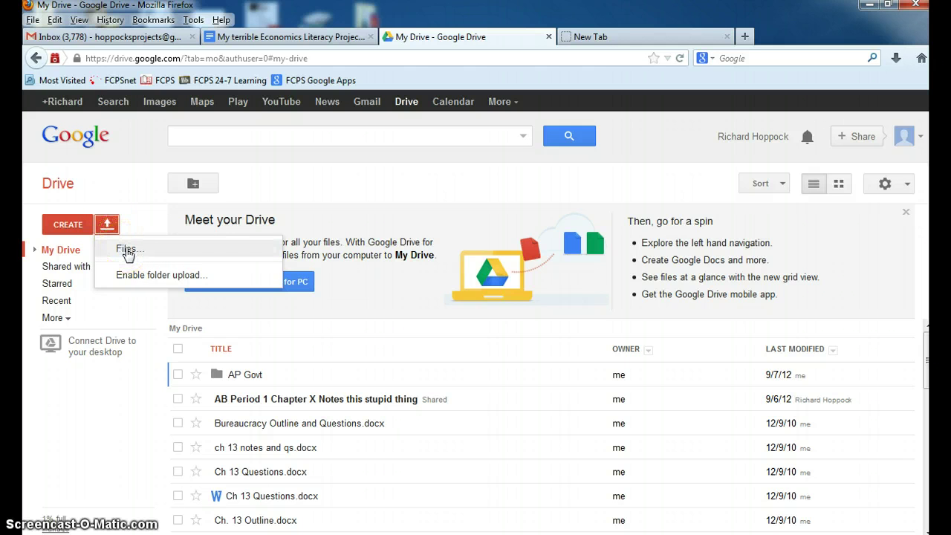
pyautogui.click(128, 251)
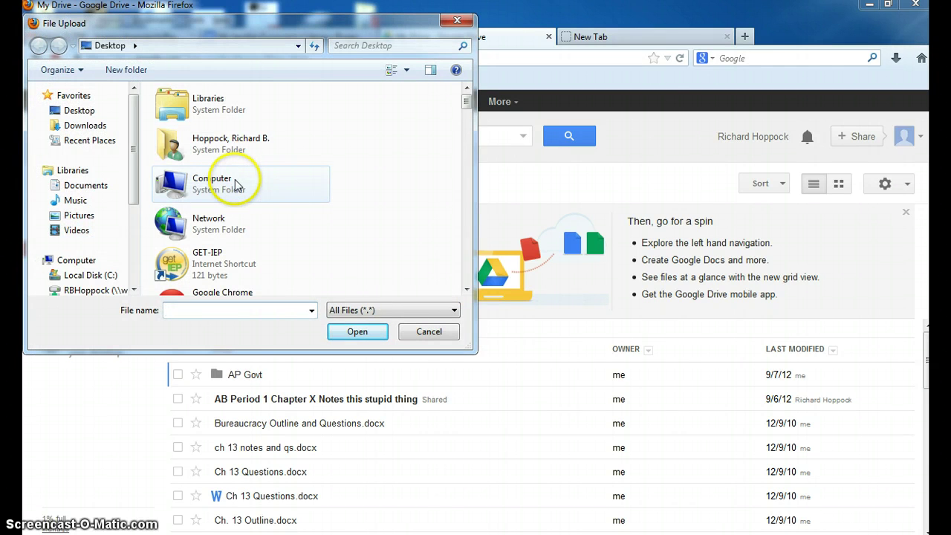
# Step: Browse to the Desktop and choose Scavenger Hunt Key.doc to upload
pyautogui.click(235, 181)
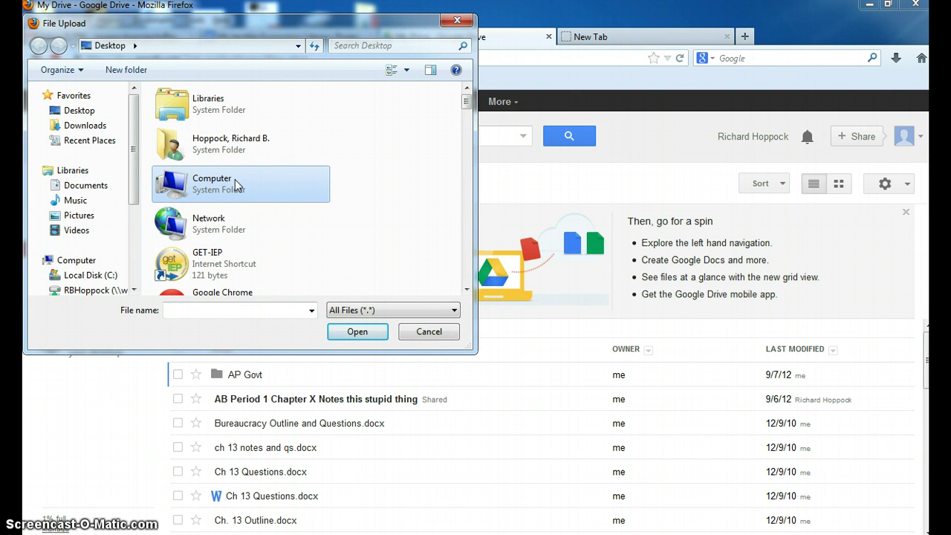
pyautogui.click(71, 116)
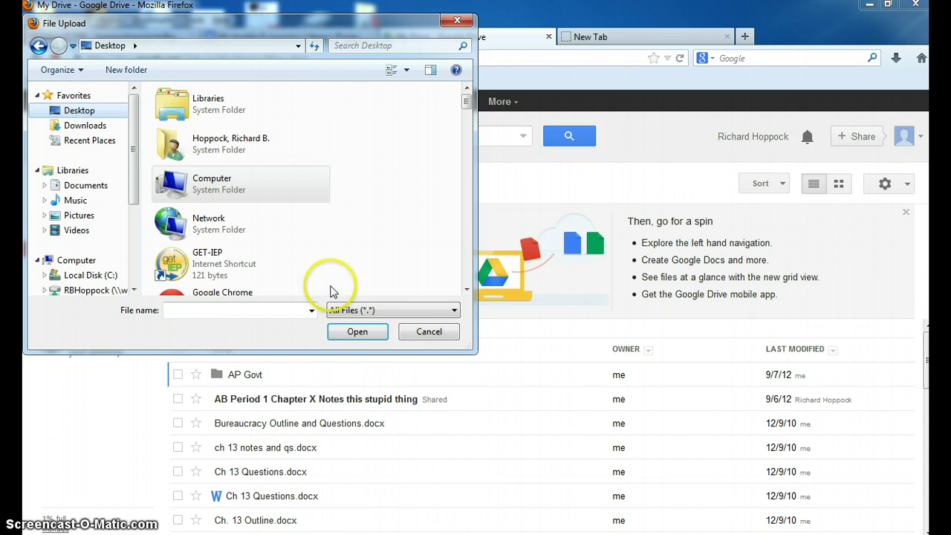
pyautogui.click(468, 263)
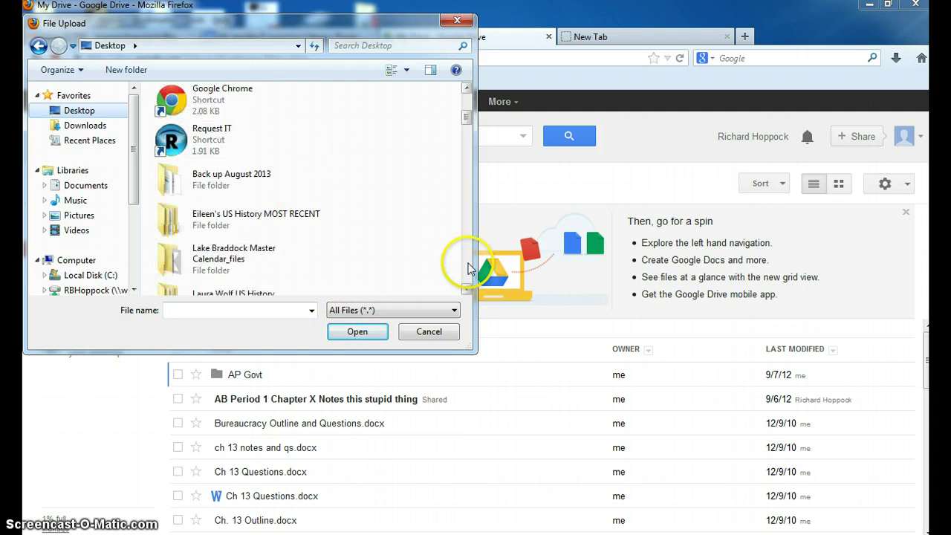
pyautogui.click(468, 263)
pyautogui.click(468, 263)
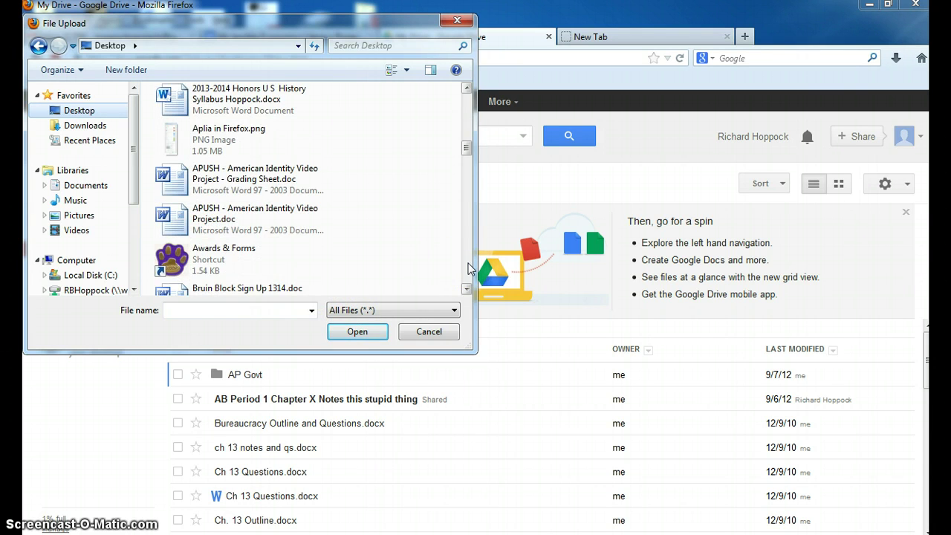
pyautogui.scroll(-8, 468, 267)
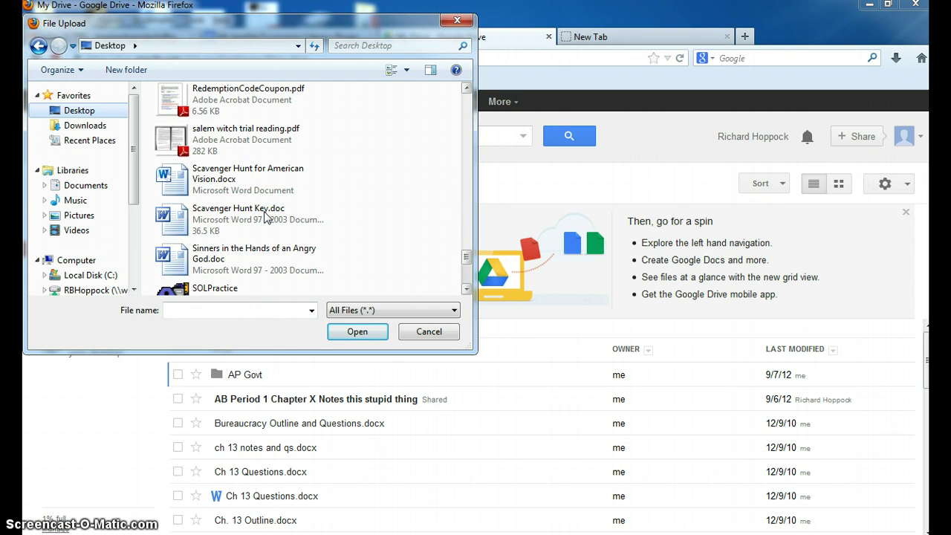
pyautogui.click(265, 215)
pyautogui.click(362, 339)
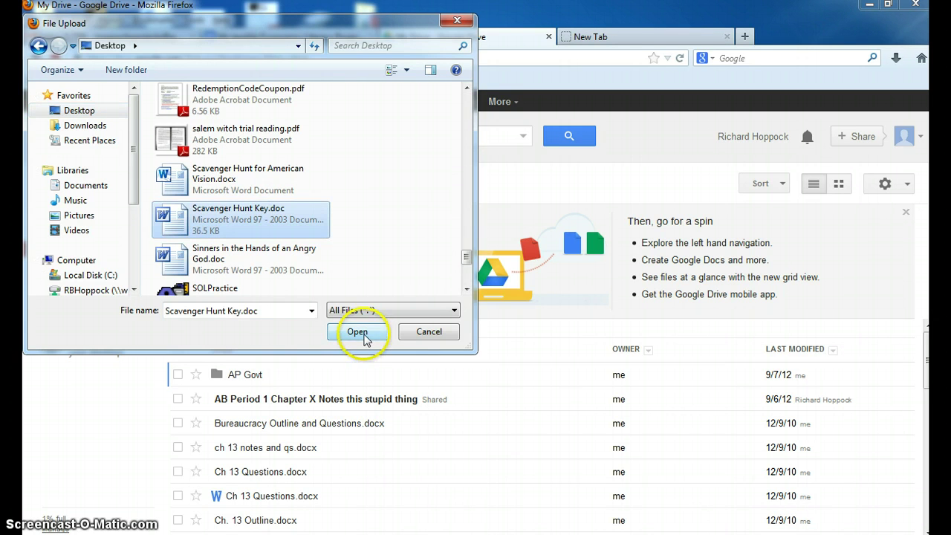
# Step: Finish uploading Scavenger Hunt Key.doc and turn on converting uploads to Google Docs format
pyautogui.click(364, 335)
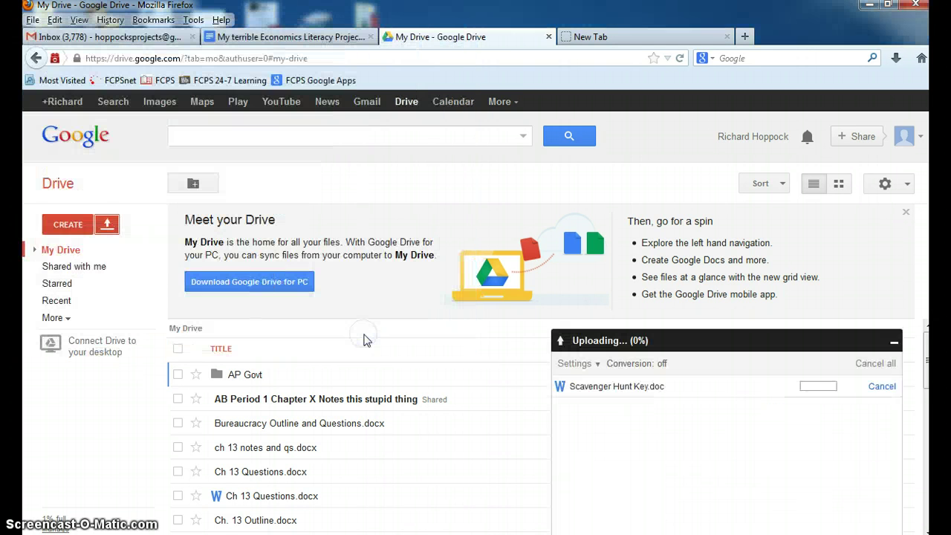
pyautogui.click(658, 418)
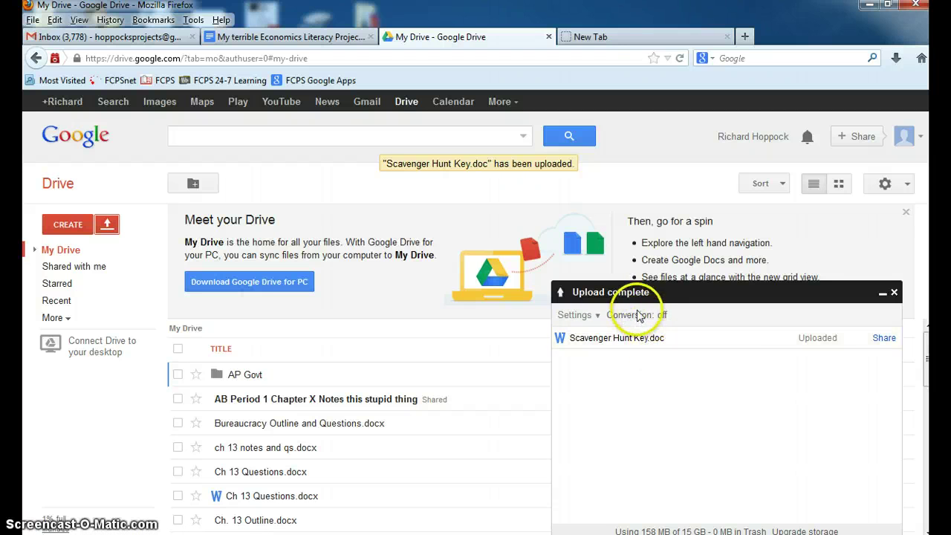
pyautogui.click(599, 317)
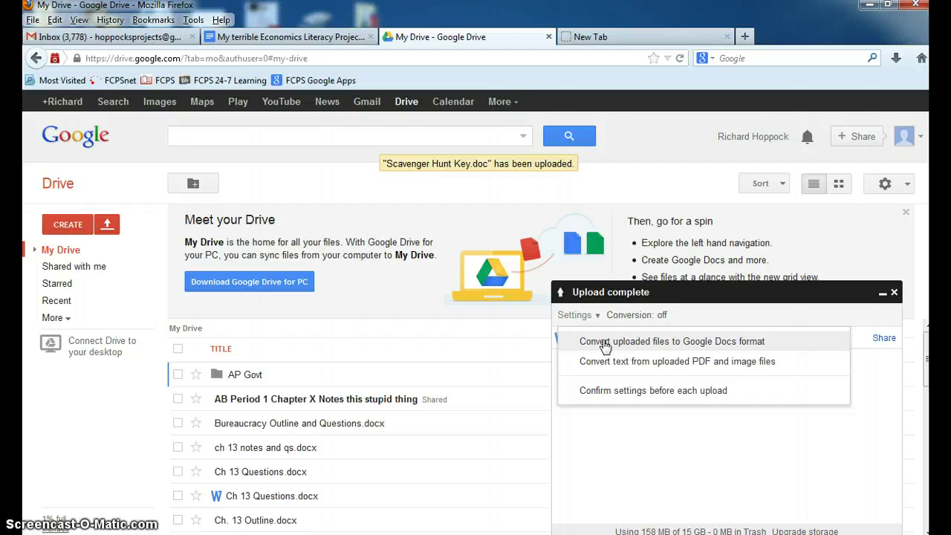
pyautogui.click(605, 343)
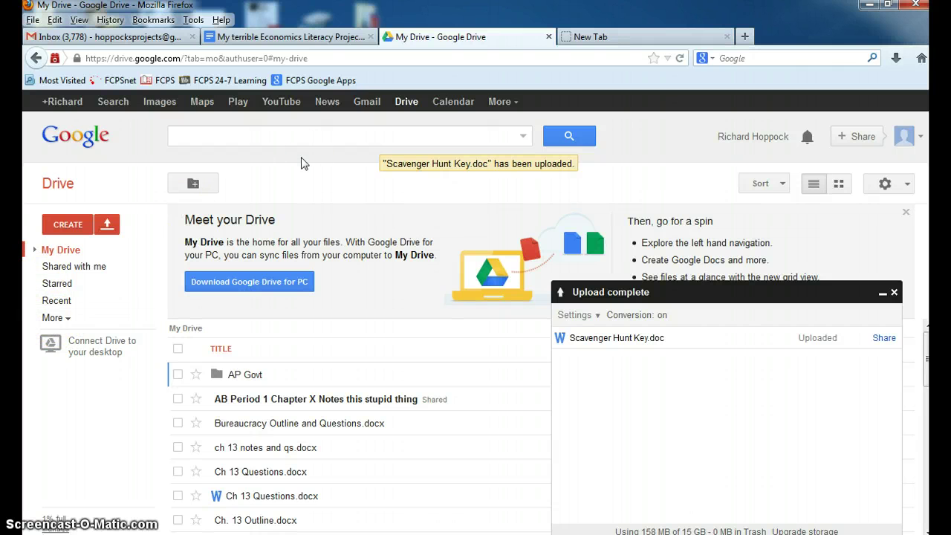
# Step: Re-upload Scavenger Hunt Key.doc with conversion and open the converted Google Doc
pyautogui.click(107, 225)
pyautogui.click(120, 249)
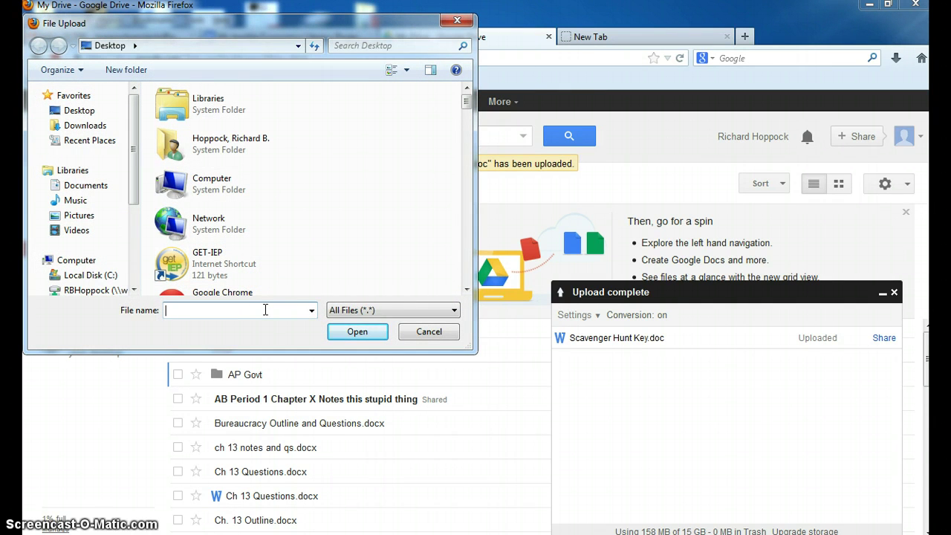
pyautogui.write('sc')
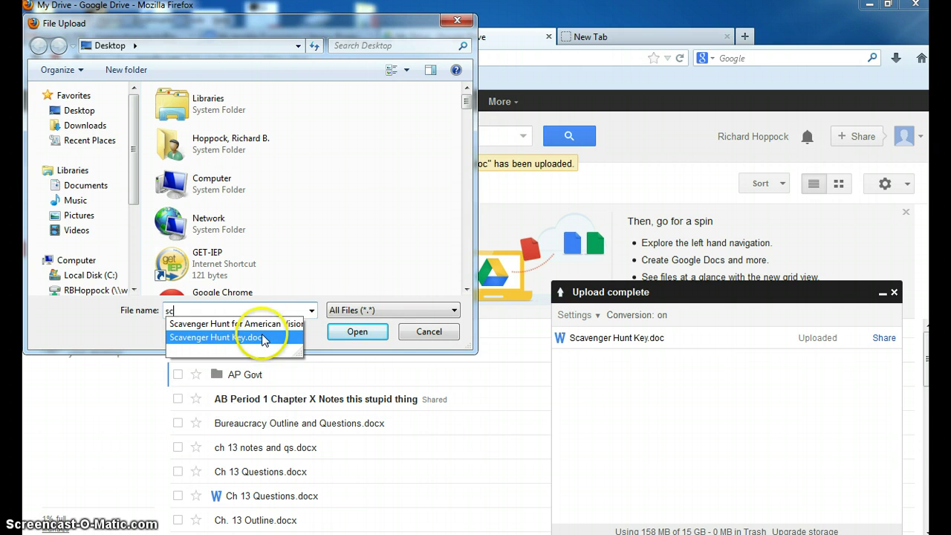
pyautogui.click(264, 338)
pyautogui.click(360, 332)
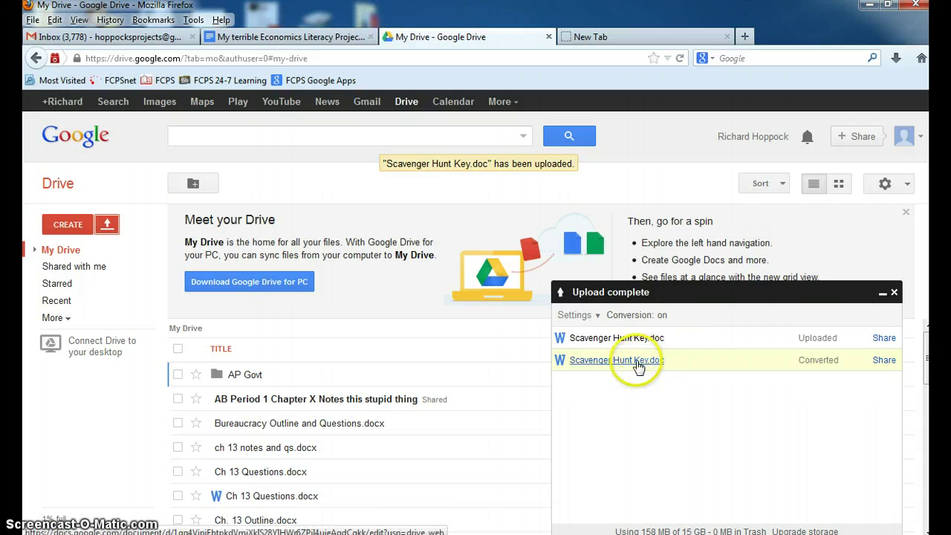
pyautogui.click(638, 361)
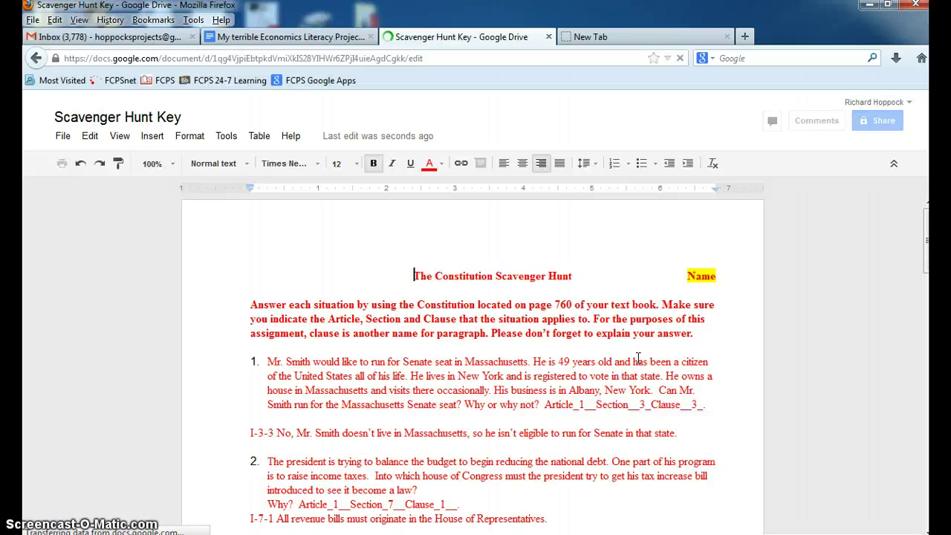
pyautogui.click(444, 360)
pyautogui.click(414, 333)
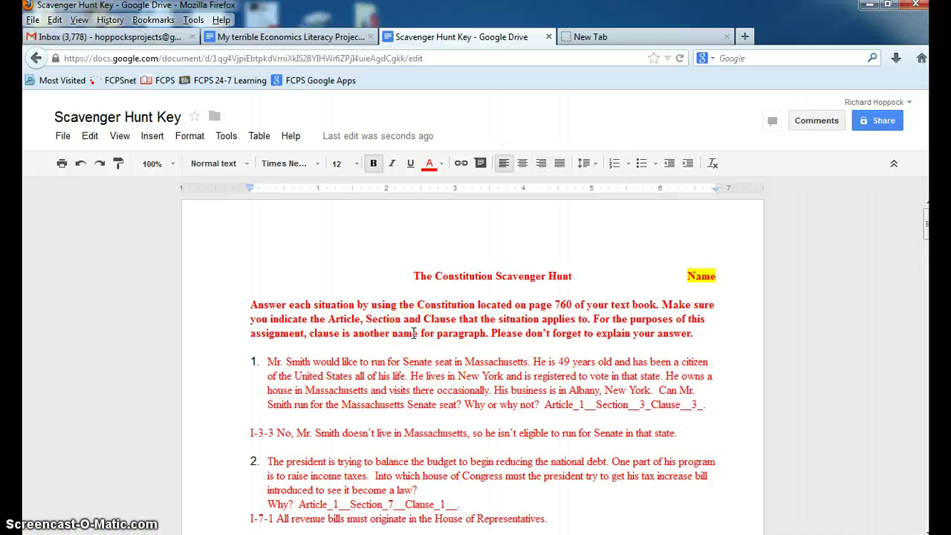
pyautogui.click(369, 266)
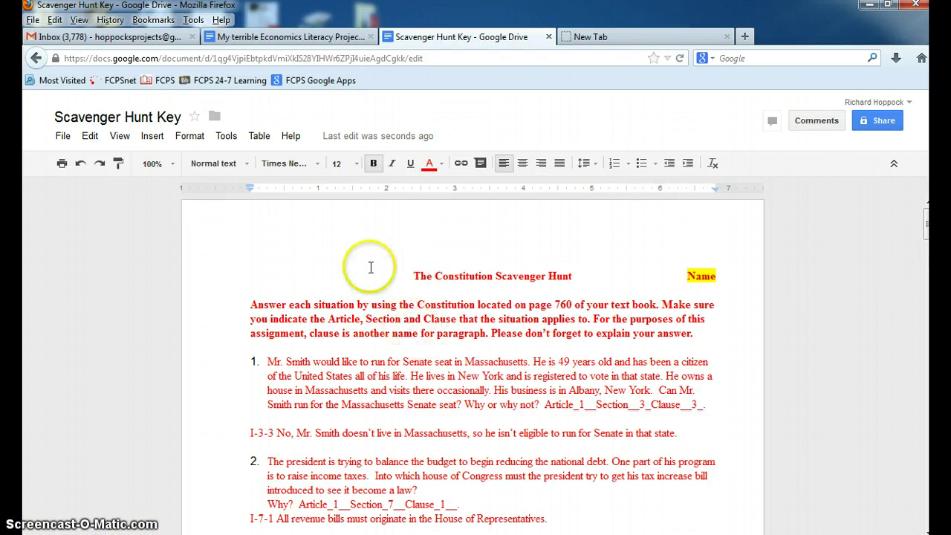
pyautogui.write('a')
pyautogui.press('BackSpace')
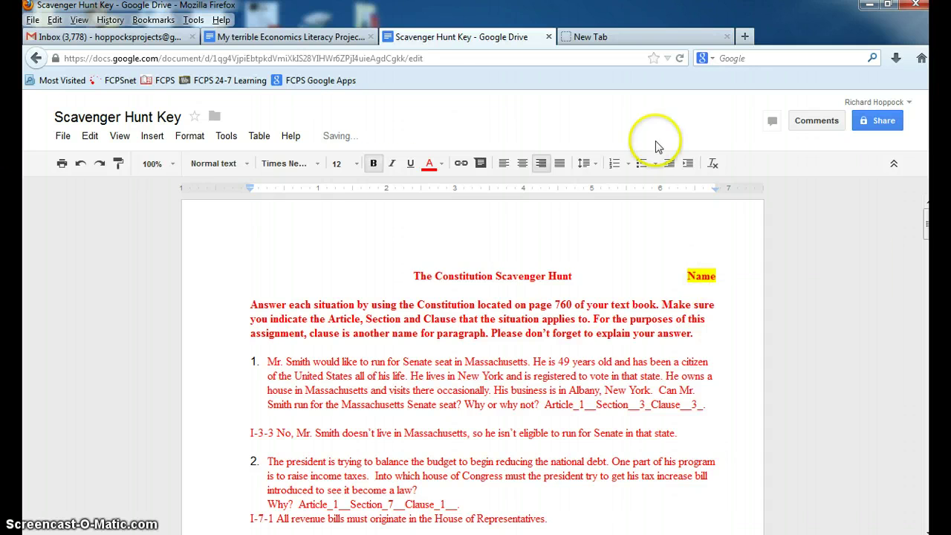
# Step: Prefix the Economics document name with 5, making it '5 My terrible Economics Literacy Project'
pyautogui.click(338, 38)
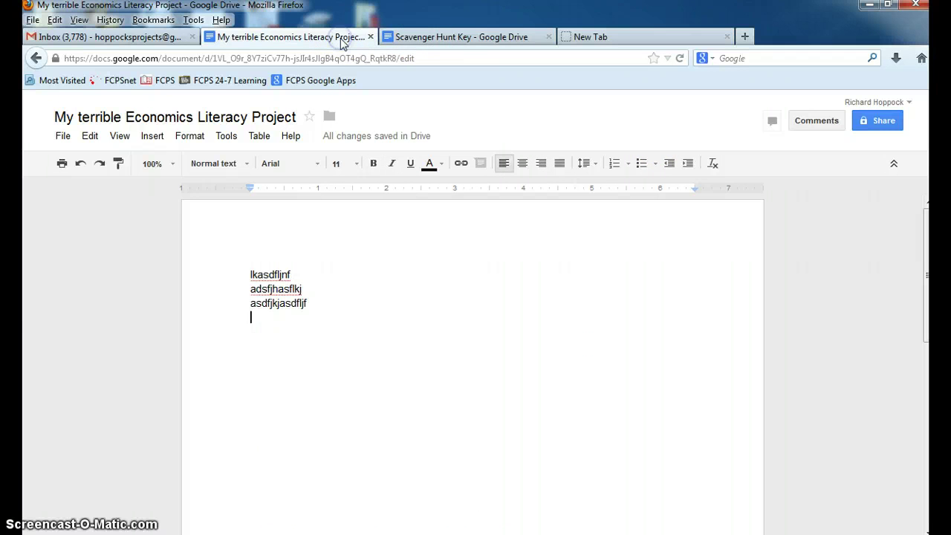
pyautogui.click(448, 37)
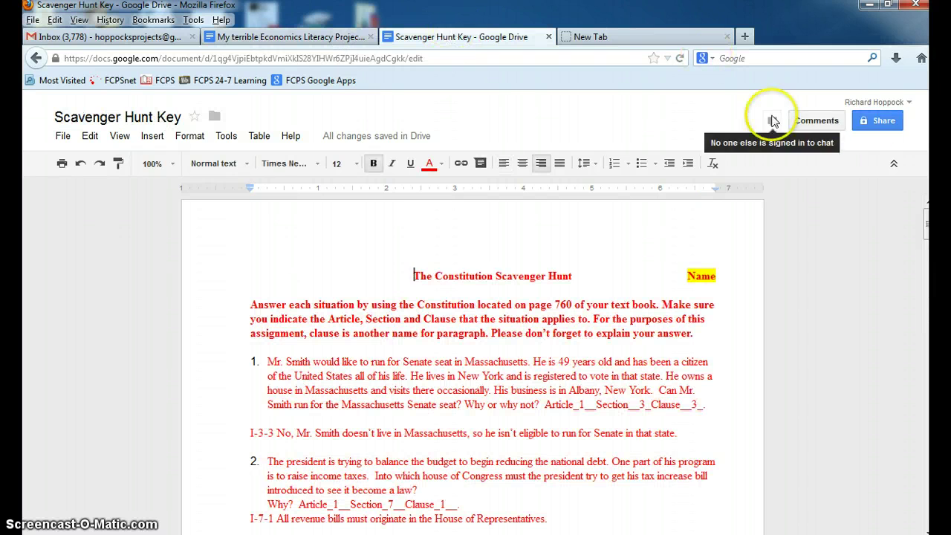
pyautogui.click(346, 36)
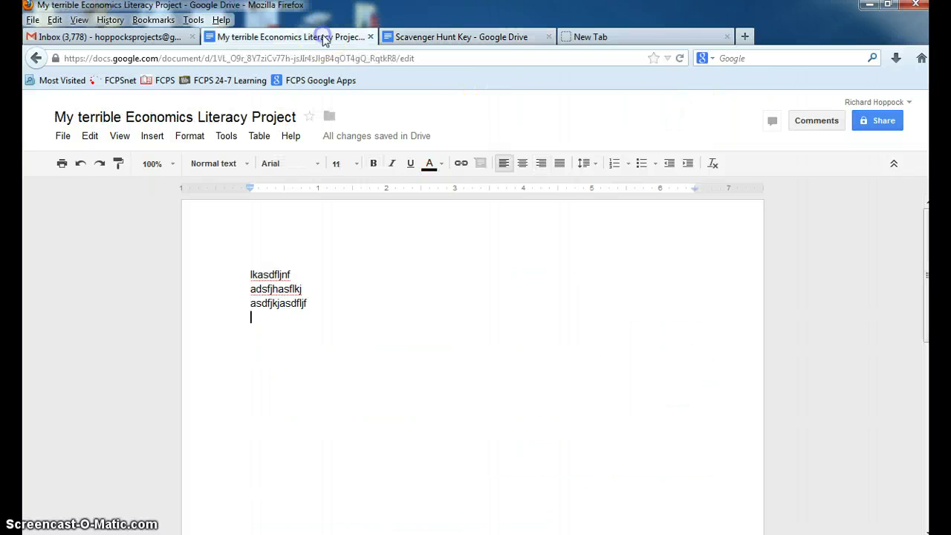
pyautogui.click(74, 120)
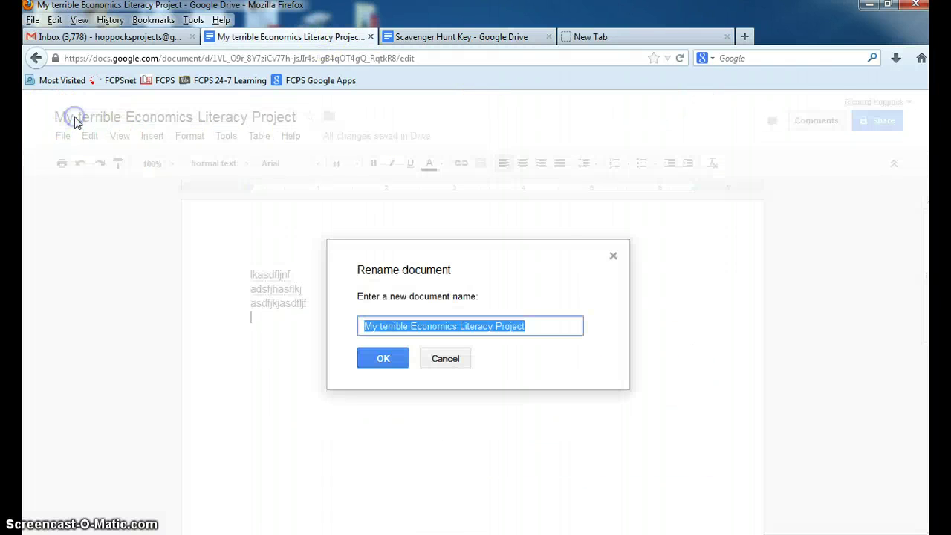
pyautogui.press('End')
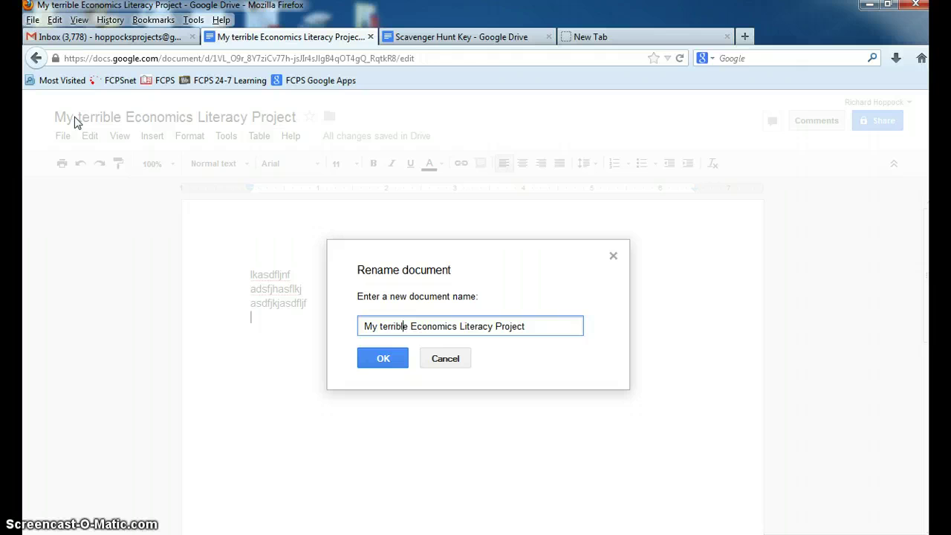
pyautogui.write('5')
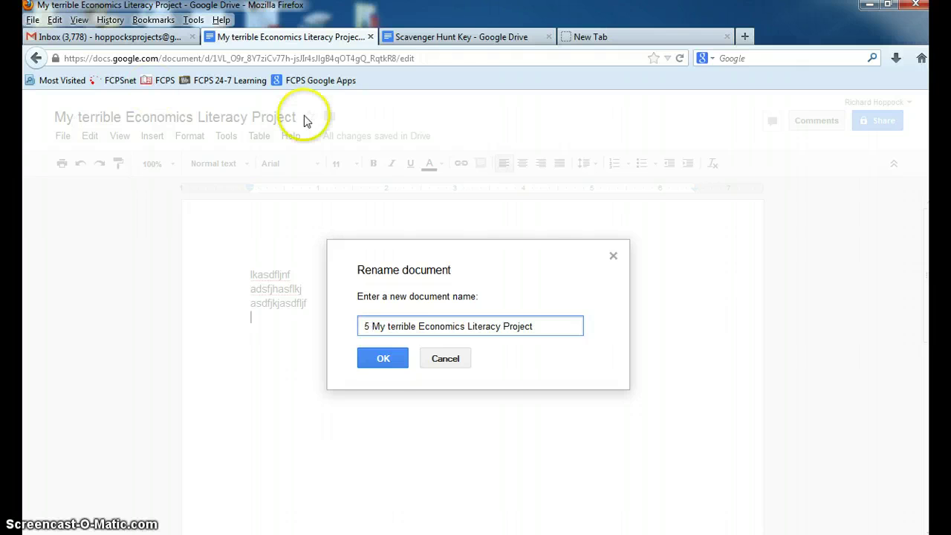
pyautogui.click(393, 359)
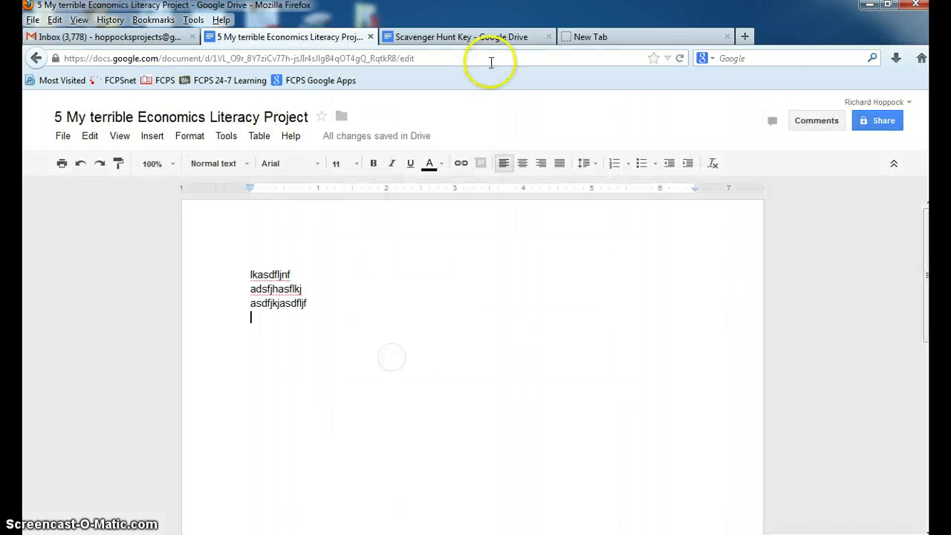
pyautogui.click(473, 37)
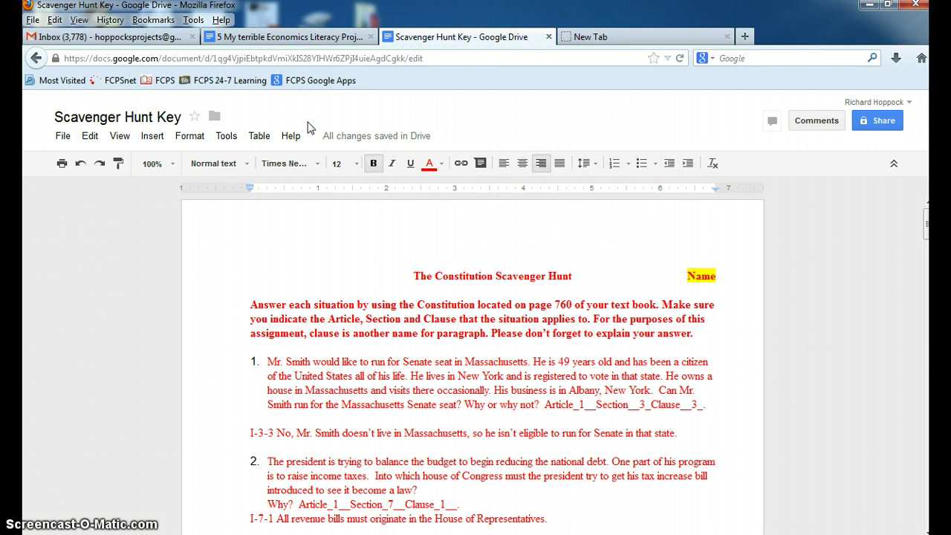
# Step: Rename the Scavenger Hunt Key document to '2 Scavenger Hunt Key'
pyautogui.click(70, 124)
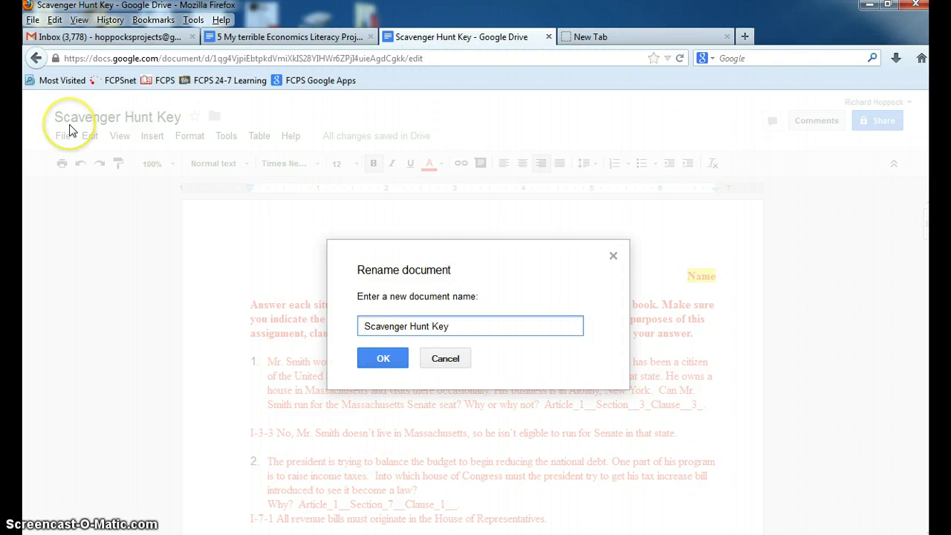
pyautogui.write('5')
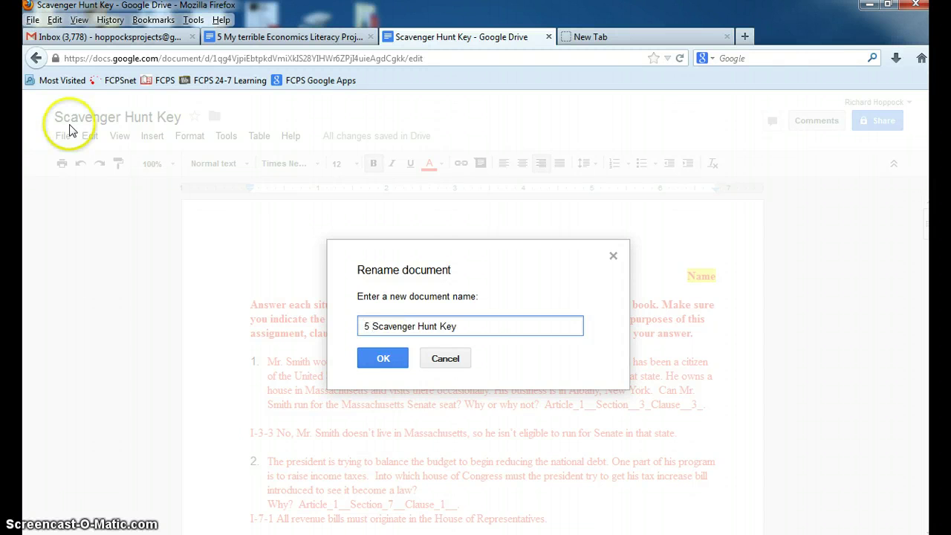
pyautogui.press('BackSpace')
pyautogui.press('BackSpace')
pyautogui.write('2')
pyautogui.press('Return')
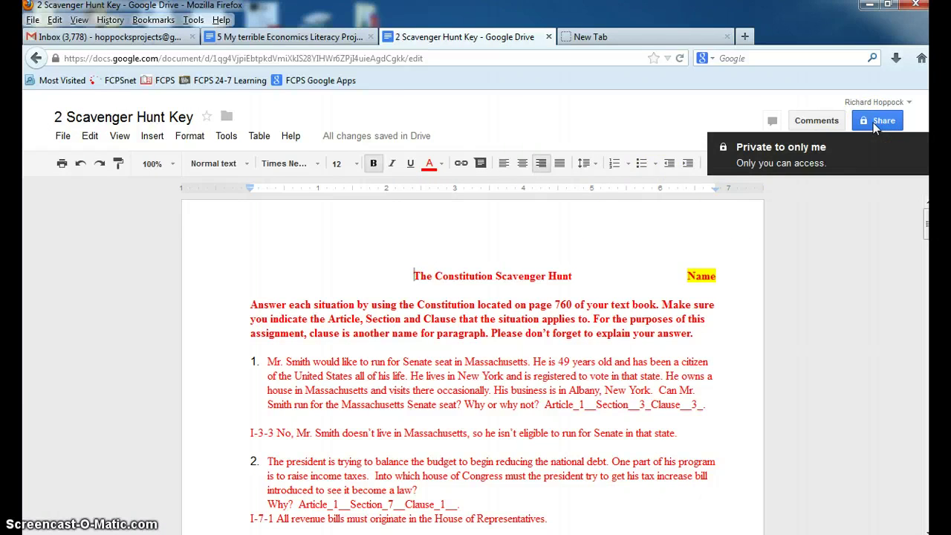
# Step: Share the document with the teacher's school email address, with notification emails turned off
pyautogui.click(873, 122)
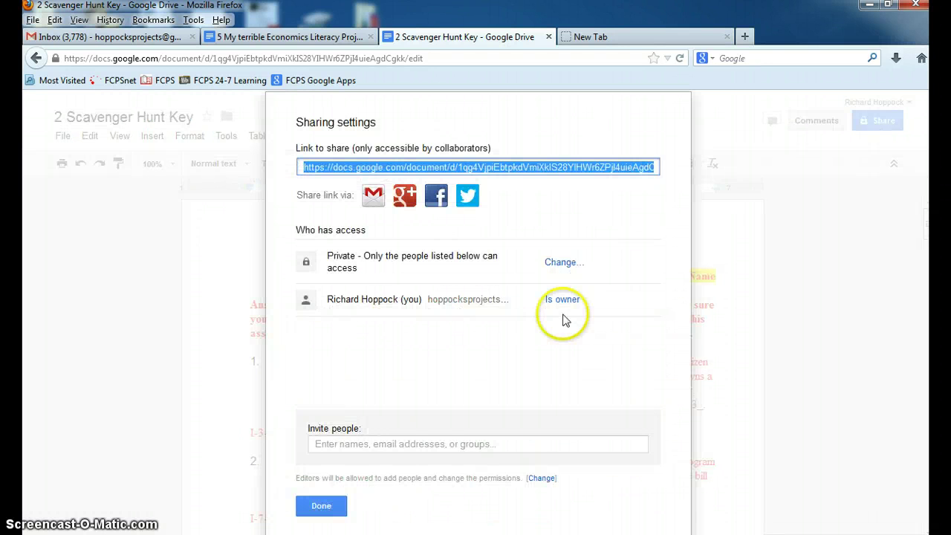
pyautogui.click(385, 442)
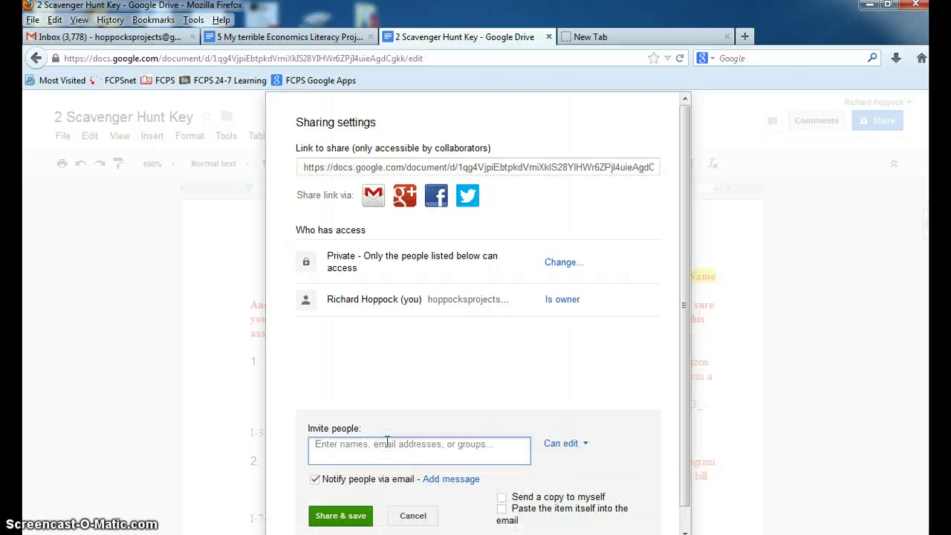
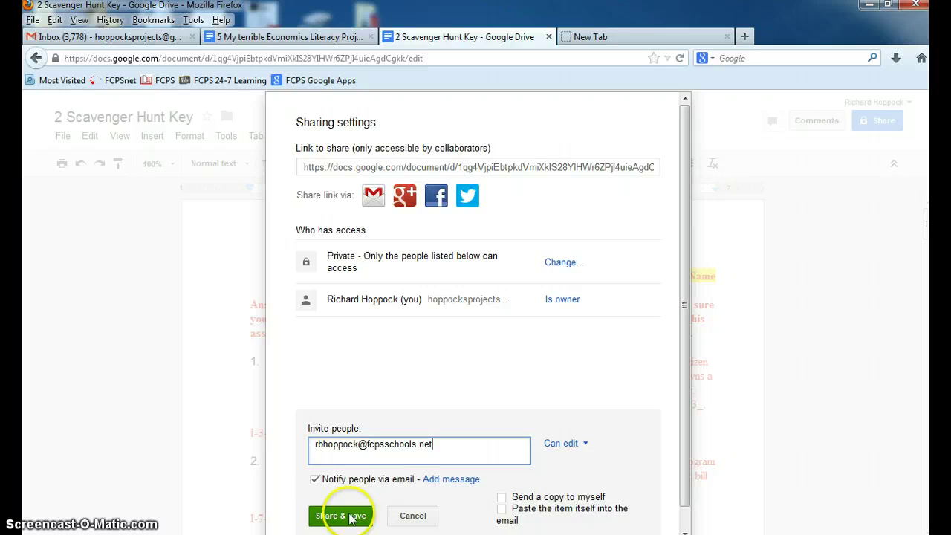
pyautogui.click(315, 480)
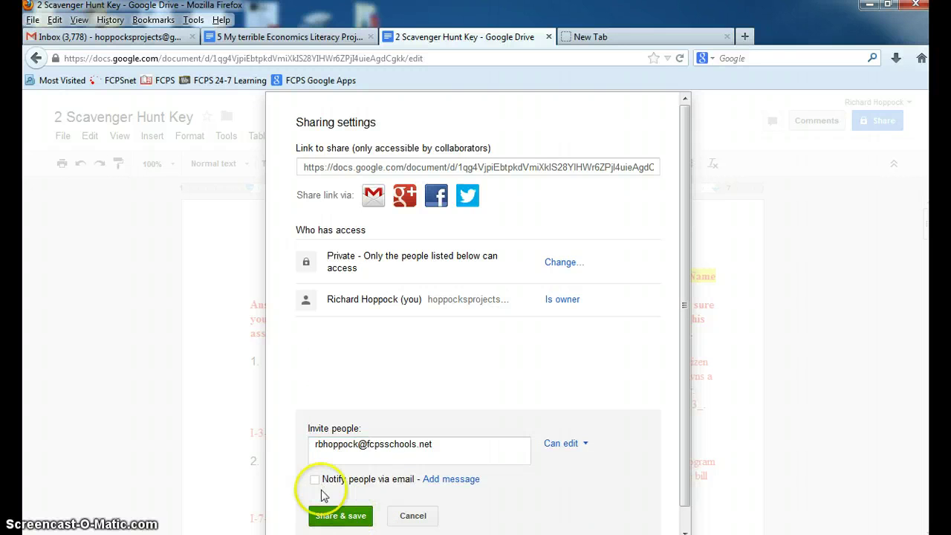
pyautogui.click(332, 518)
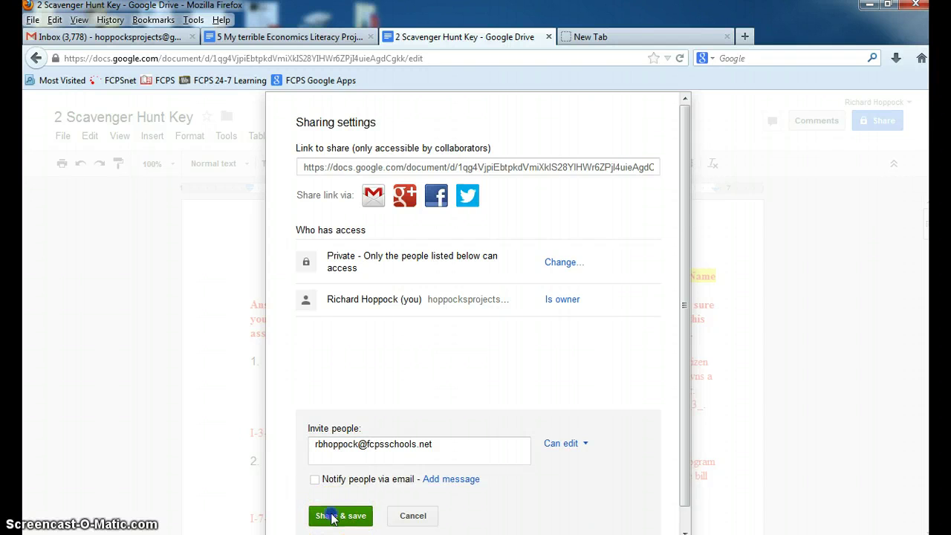
pyautogui.click(324, 186)
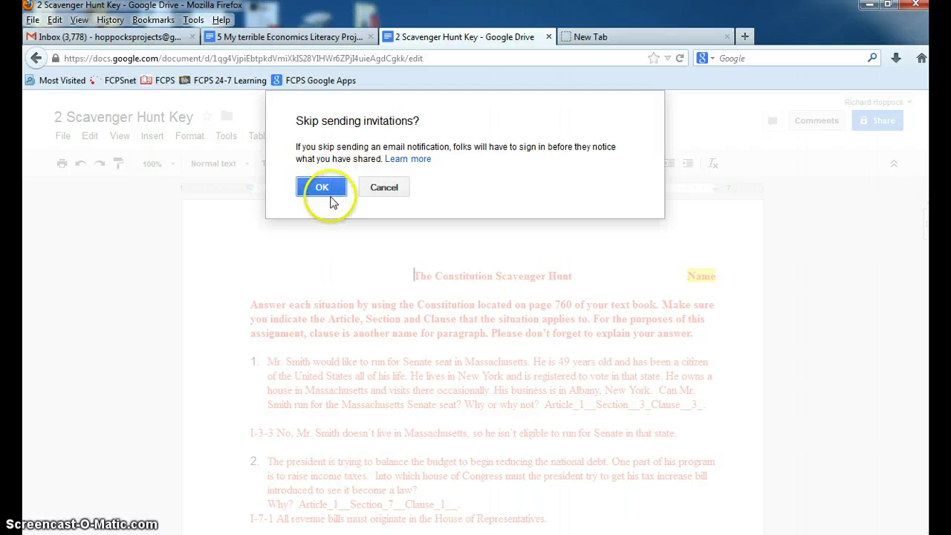
pyautogui.click(335, 188)
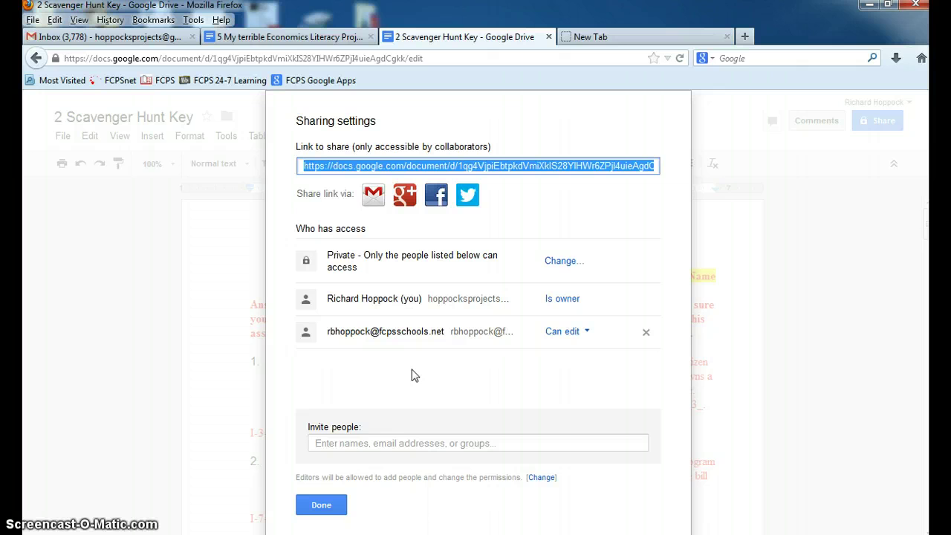
pyautogui.click(321, 504)
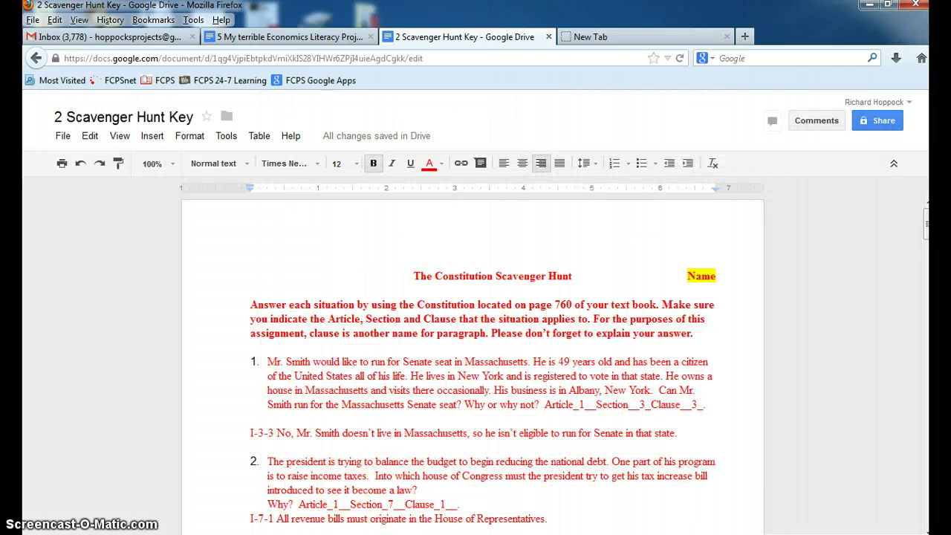
# Step: Switch to the school account's Google Drive in the other browser
pyautogui.click(869, 4)
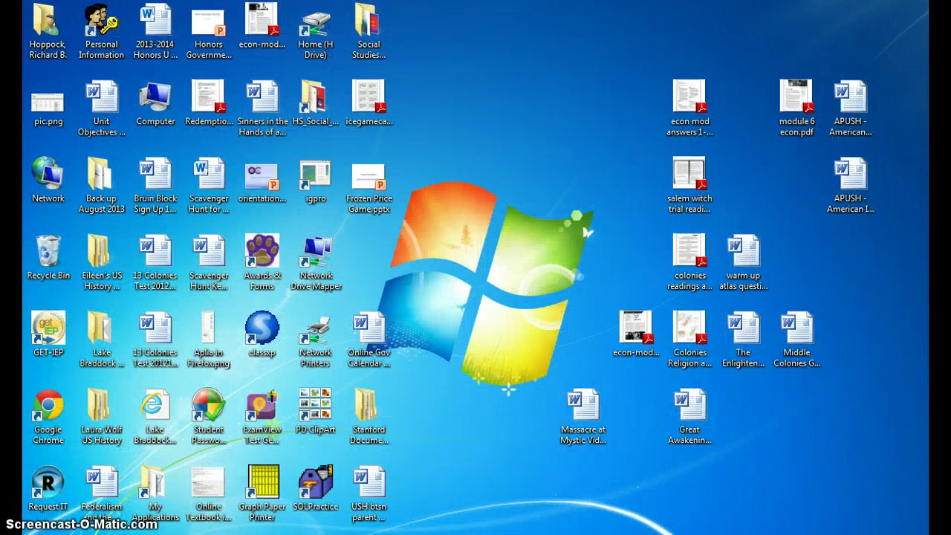
pyautogui.click(213, 520)
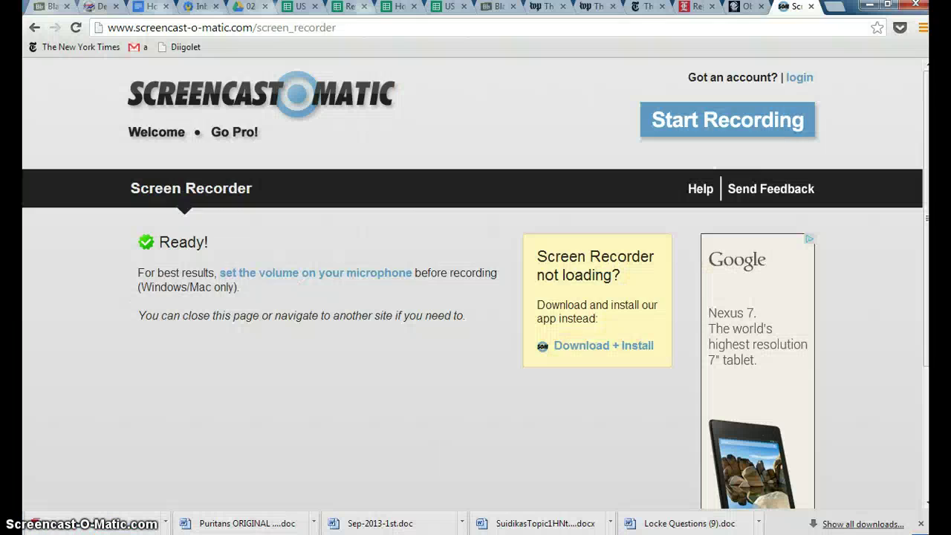
pyautogui.click(251, 7)
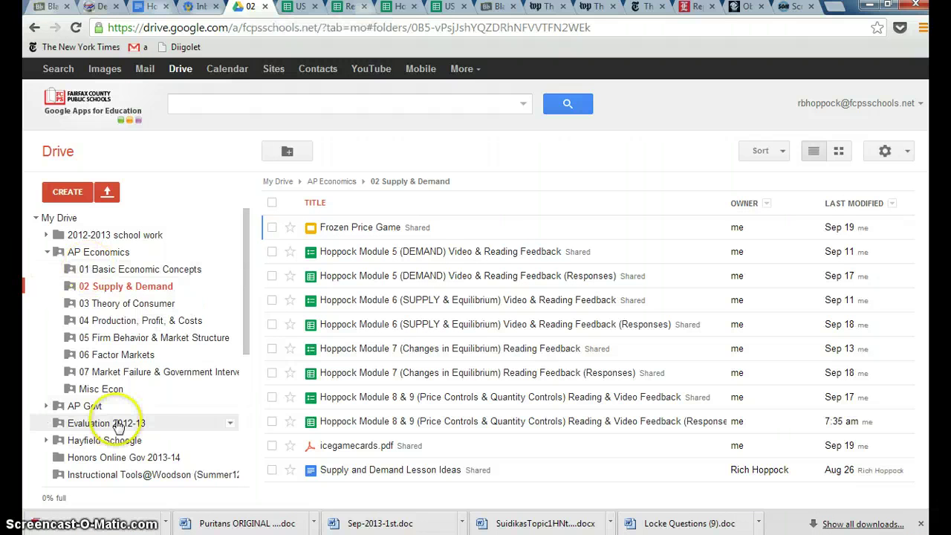
# Step: Collapse AP Economics and view Shared with me, listing 2 Scavenger Hunt Key
pyautogui.click(46, 251)
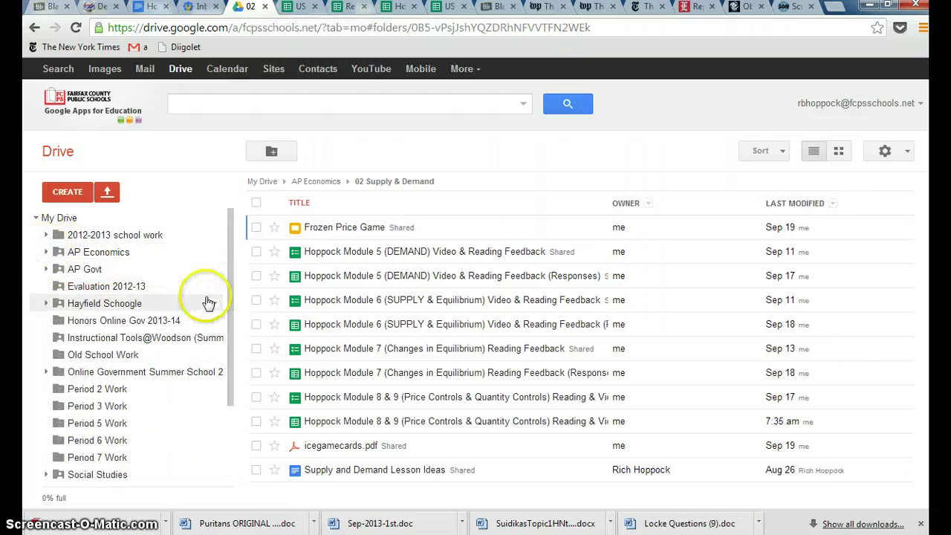
pyautogui.moveTo(231, 318); pyautogui.dragTo(228, 396)
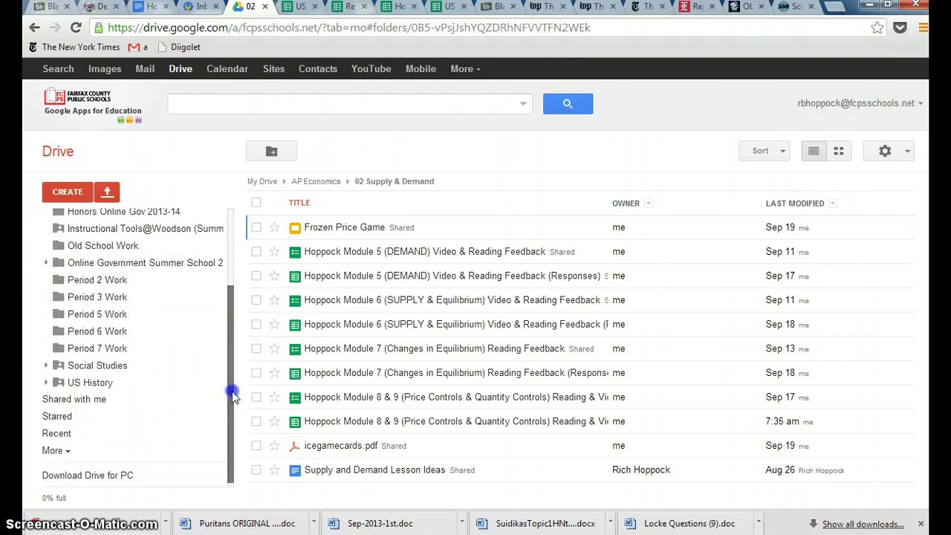
pyautogui.click(49, 399)
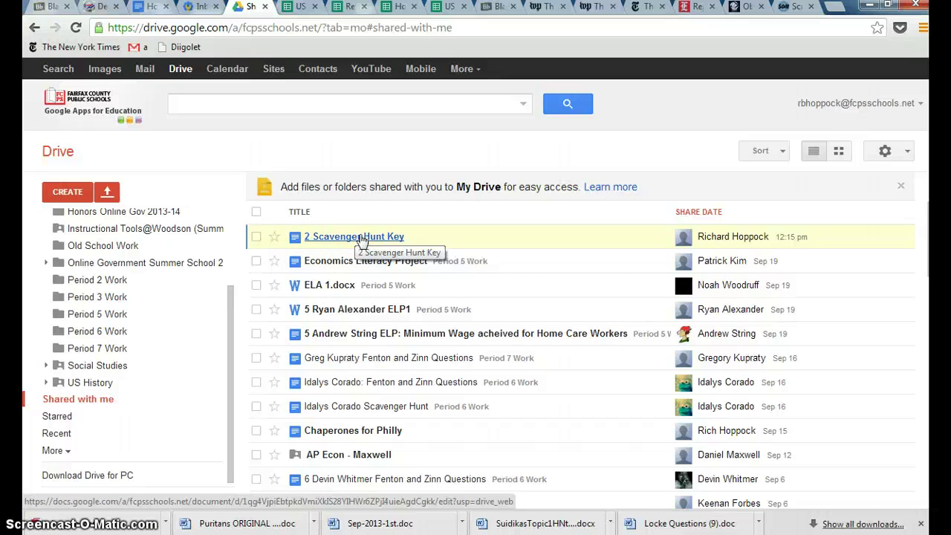
pyautogui.moveTo(359, 239); pyautogui.dragTo(313, 246)
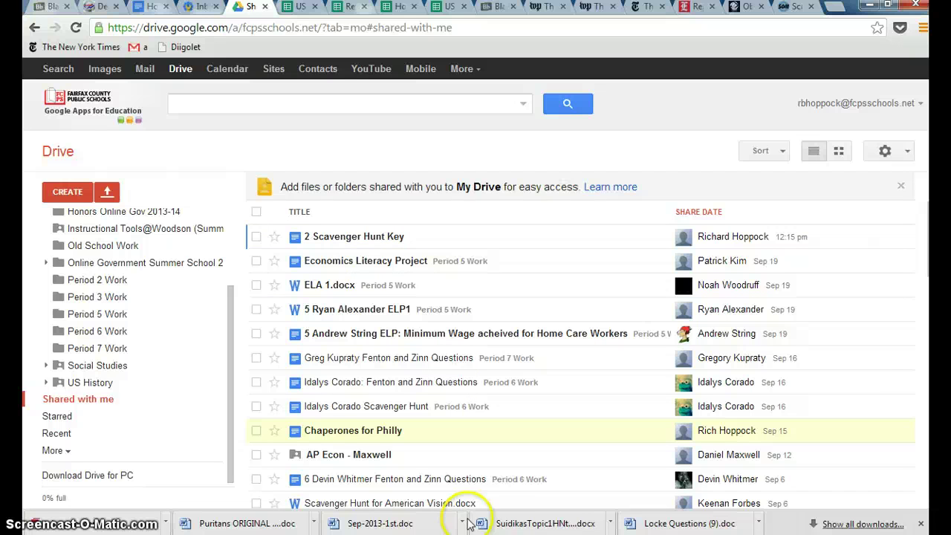
pyautogui.moveTo(481, 523)
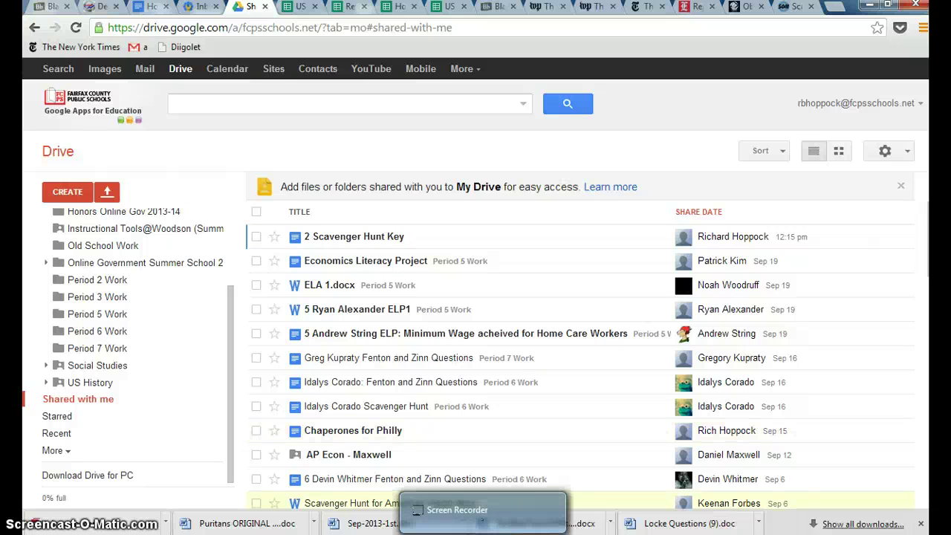